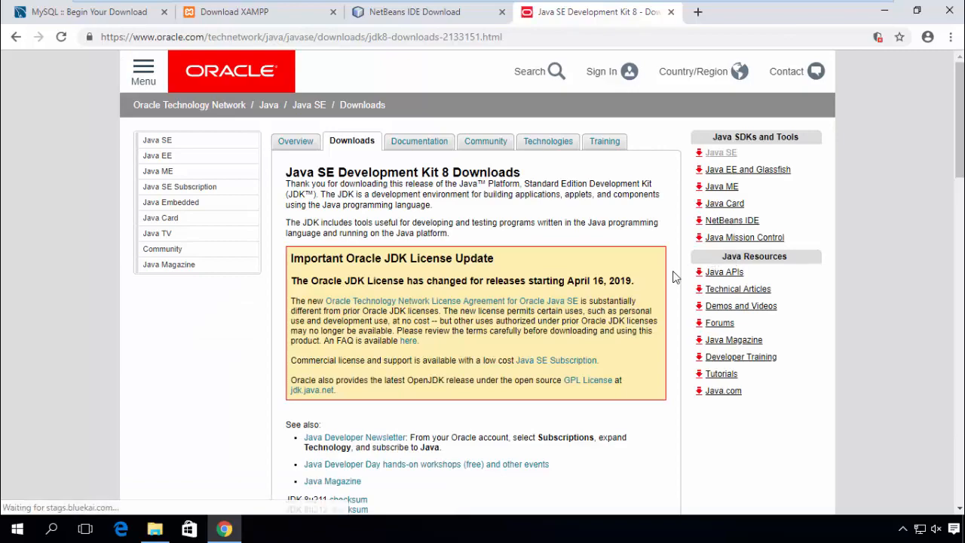
Step: Accept the license agreement for Java SE Development Kit 8u212 and start downloading jdk-8u212-windows-x64.exe
scroll(675, 278, "down", 4)
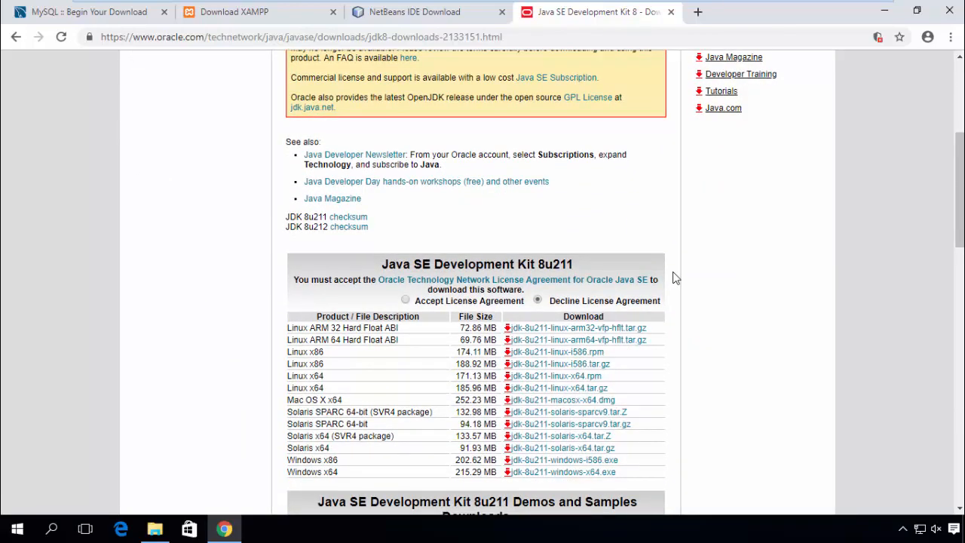
scroll(675, 278, "down", 7)
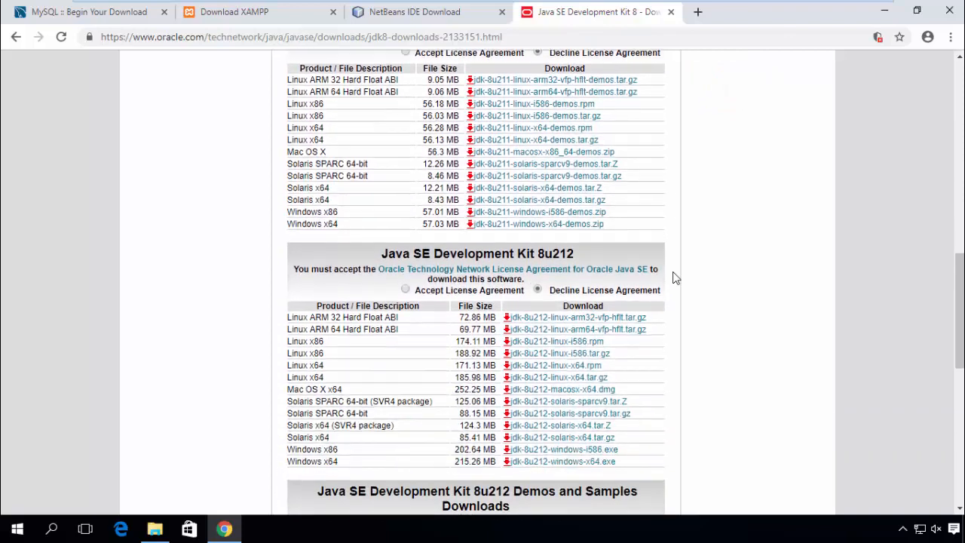
scroll(674, 278, "down", 3)
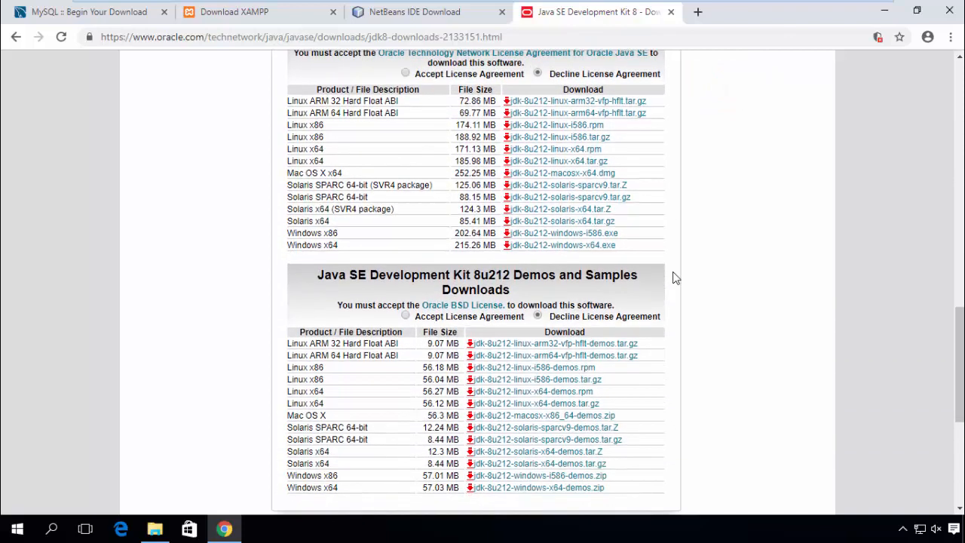
left_click(406, 74)
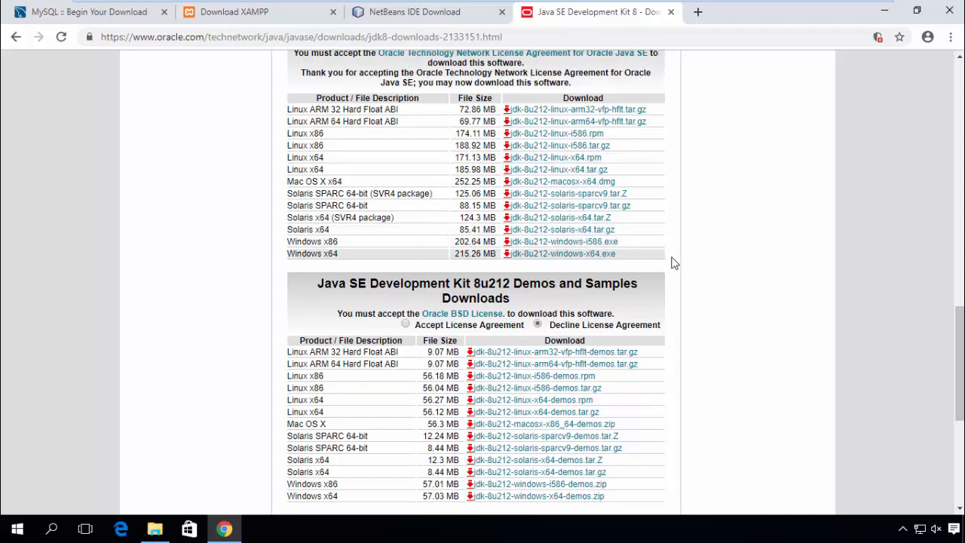
left_click(578, 258)
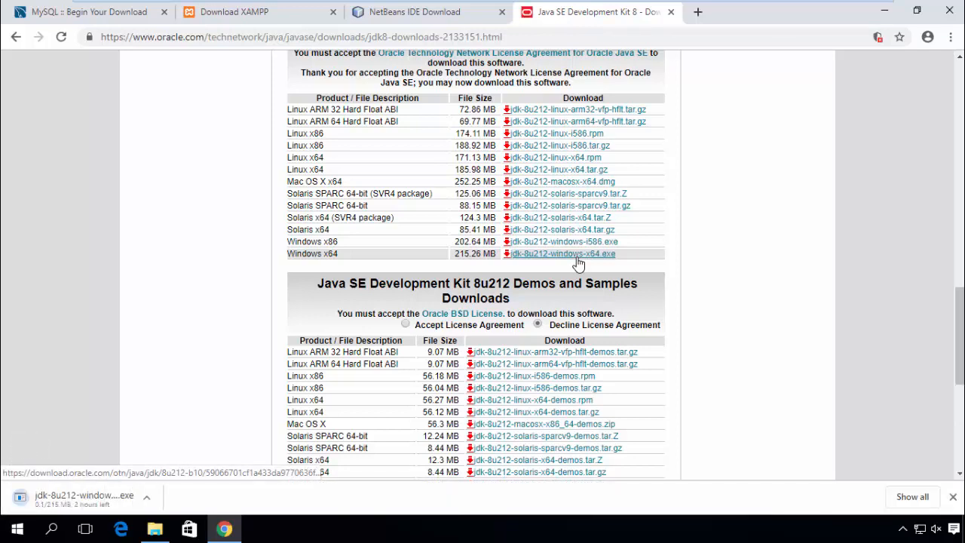
Step: Cancel the running download of the JDK 8u212 installer
left_click(143, 507)
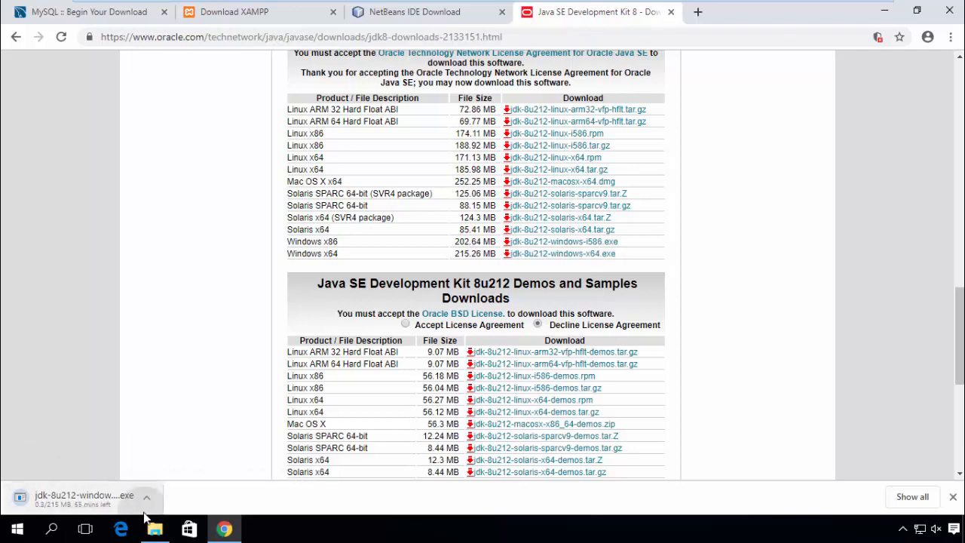
left_click(147, 502)
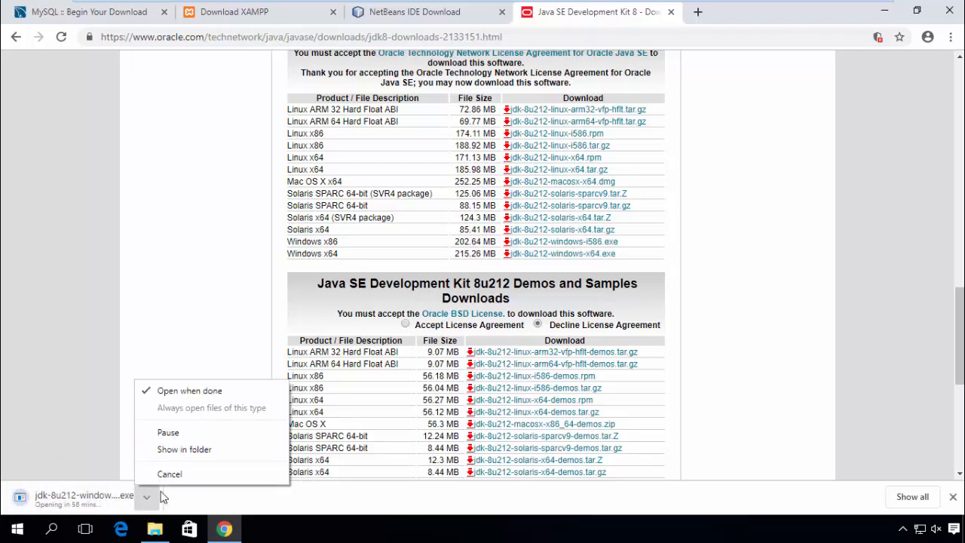
left_click(193, 475)
Step: Switch to File Explorer, run the jdk-8u212-windows-x64 installer from Downloads, and allow it to make changes to the PC
left_click(155, 529)
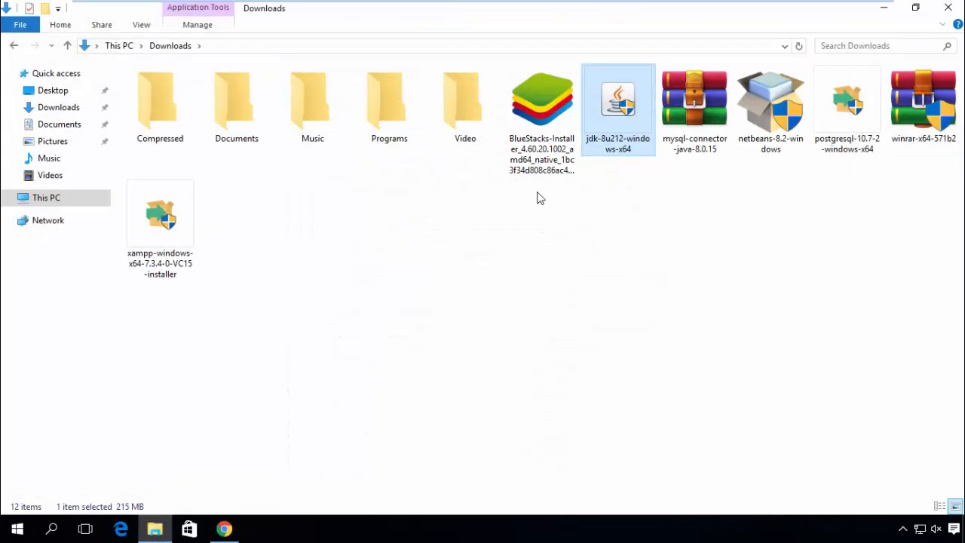
double_click(634, 106)
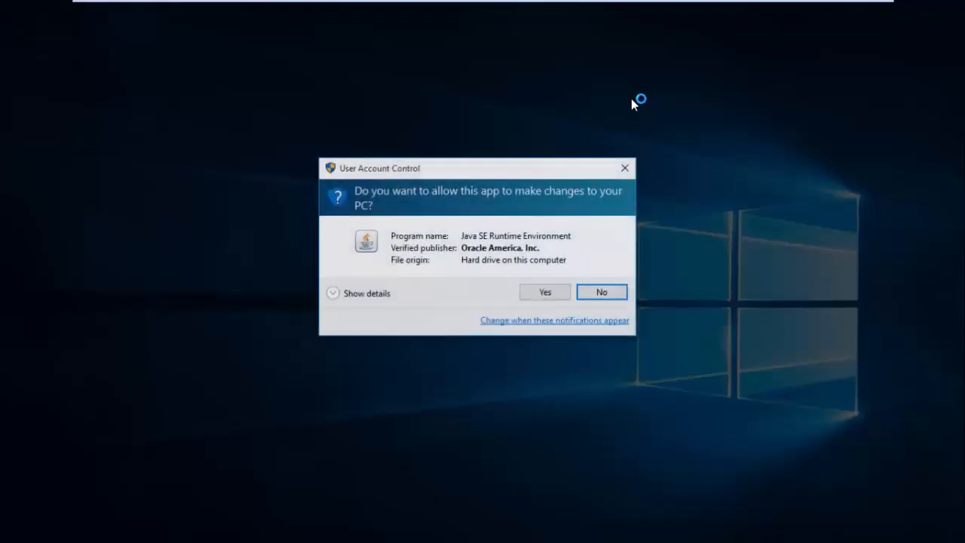
left_click(546, 293)
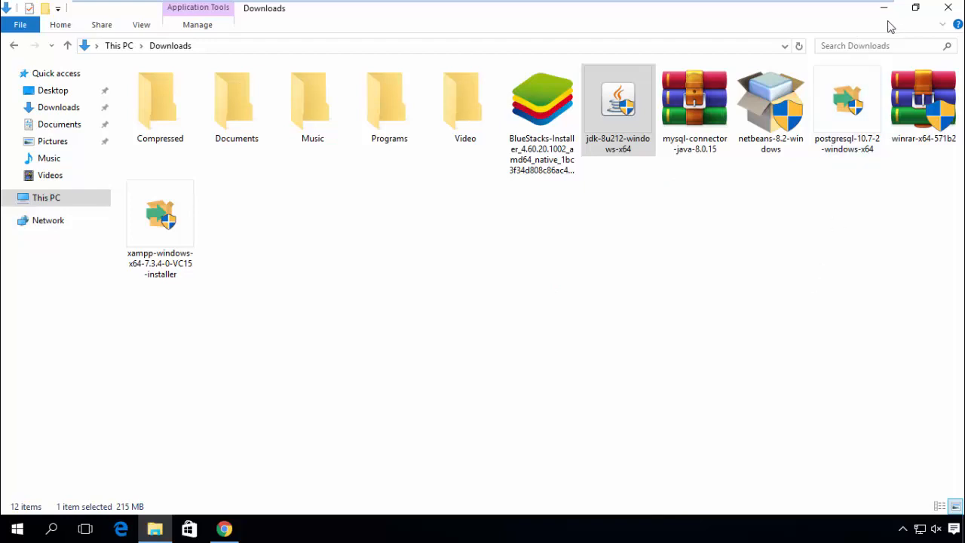
key("alt+Tab")
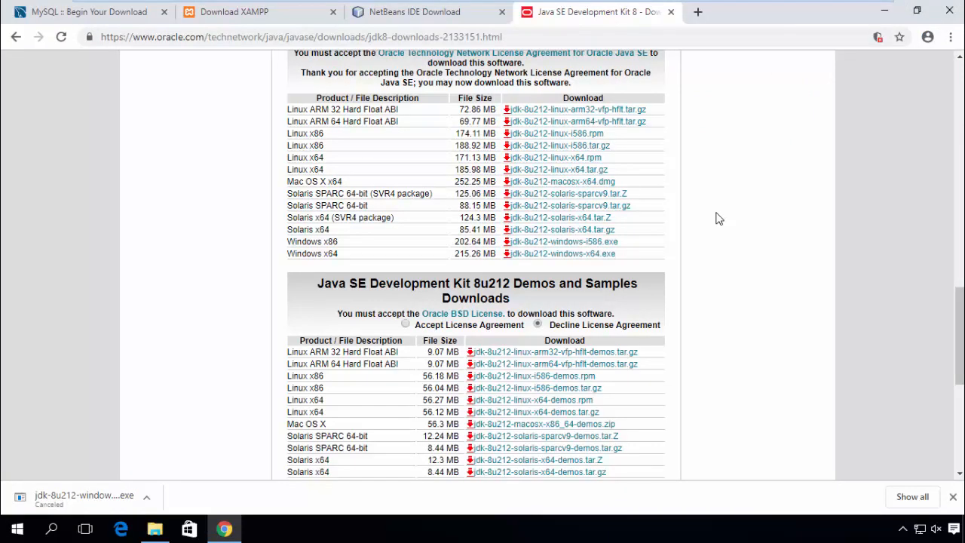
scroll(719, 217, "up", 15)
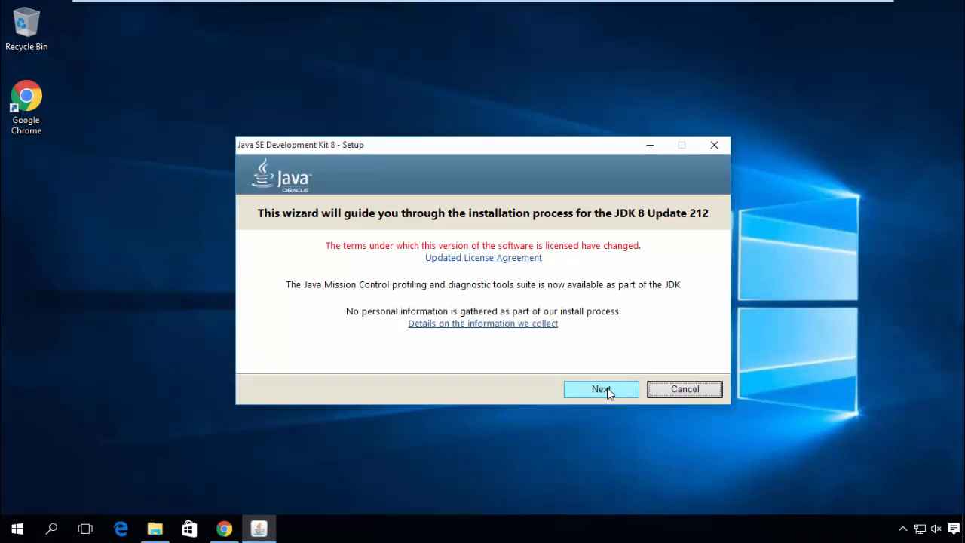
Step: Install JDK 8 Update 212 with the default features and the default JDK and JRE destination folders, and close the setup wizard
left_click(607, 387)
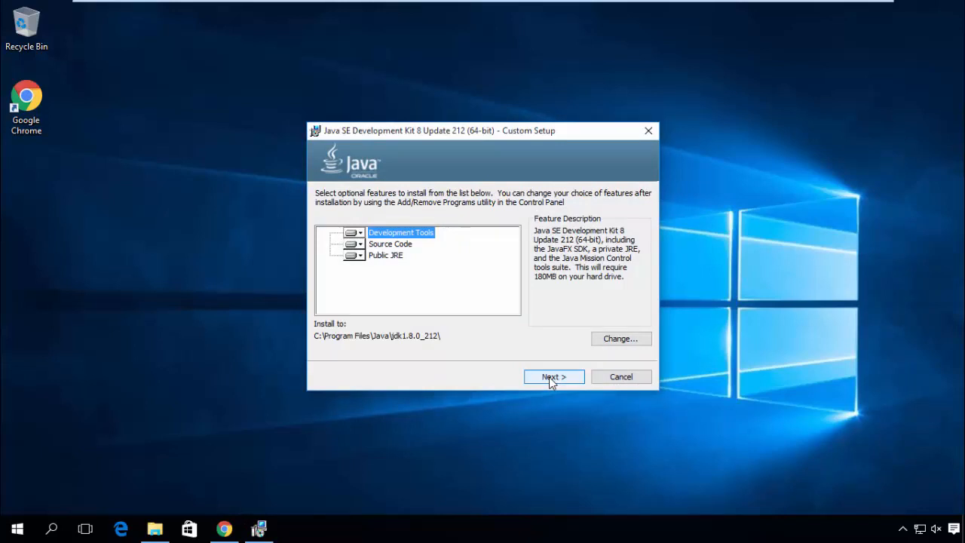
left_click(548, 377)
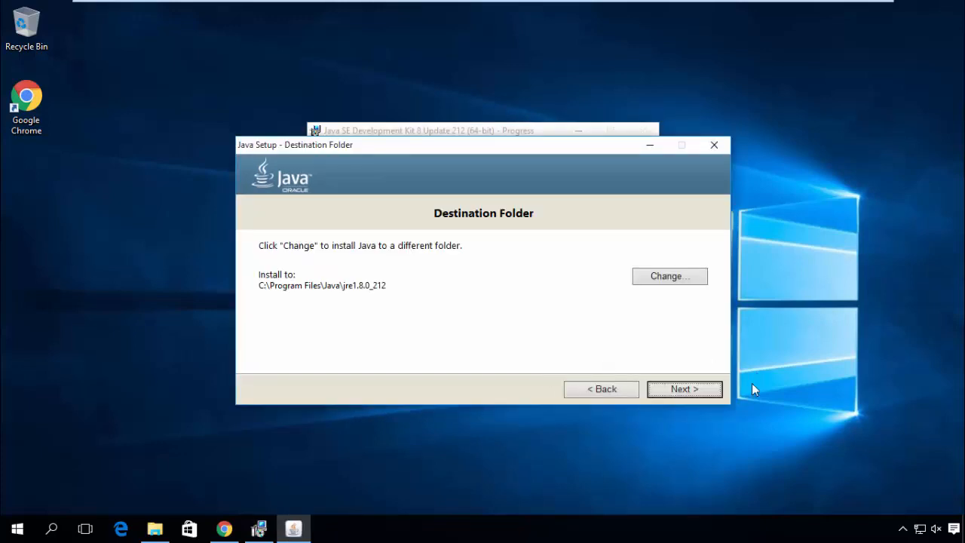
left_click(713, 398)
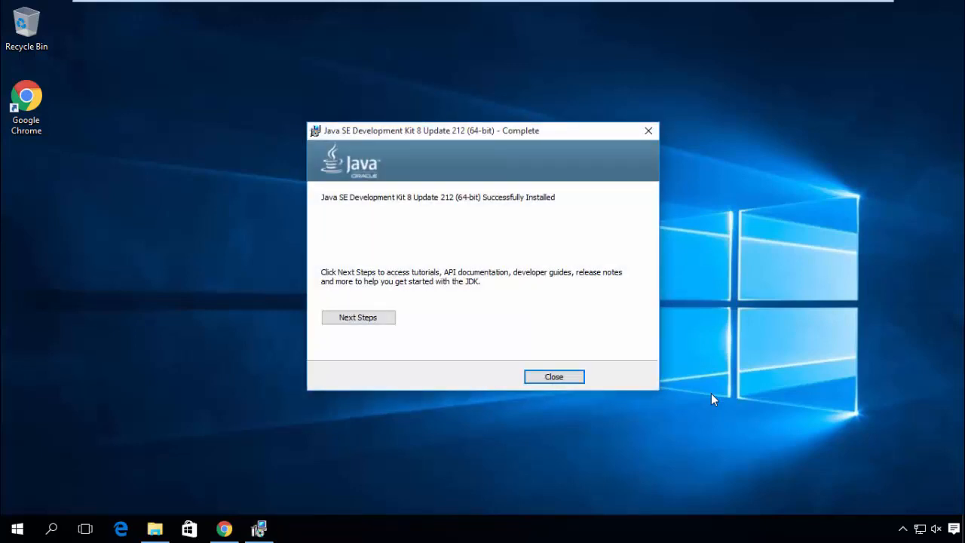
left_click(559, 380)
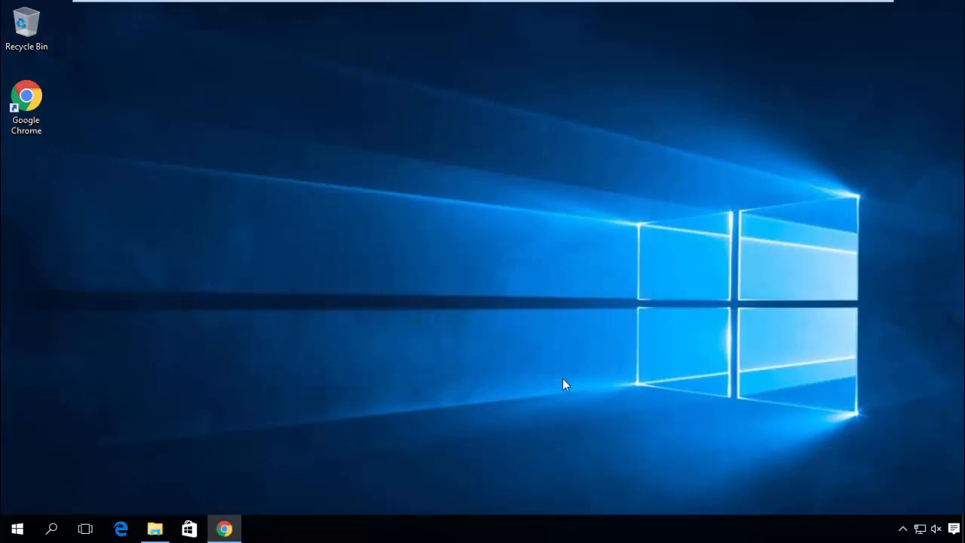
Step: Examine the installed tools in C:\Program Files\Java\jdk1.8.0_212\bin using File Explorer, and minimize the window
left_click(155, 529)
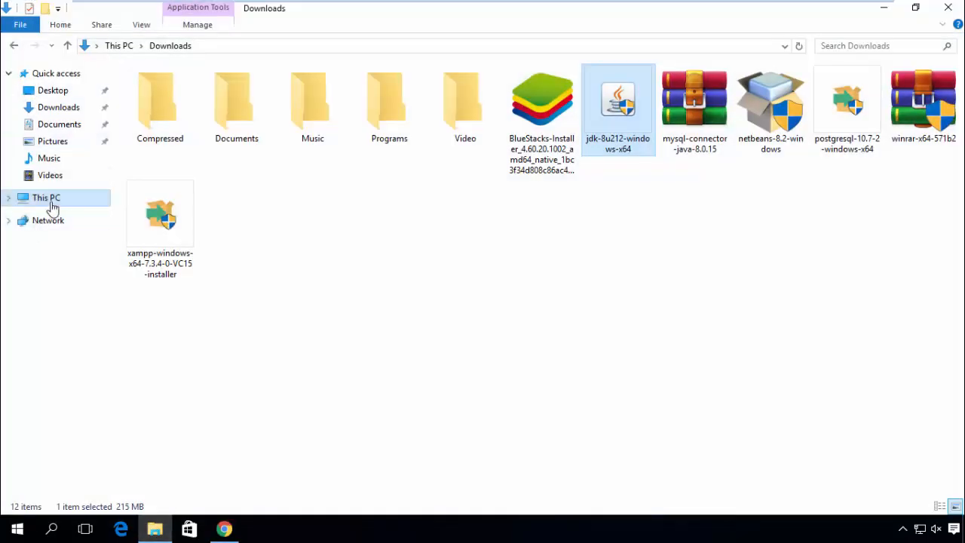
left_click(52, 205)
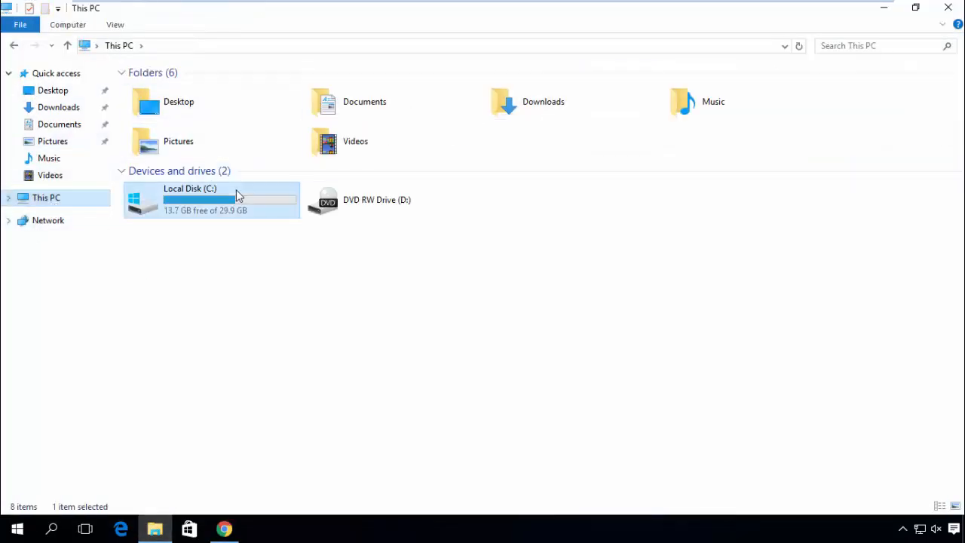
double_click(236, 189)
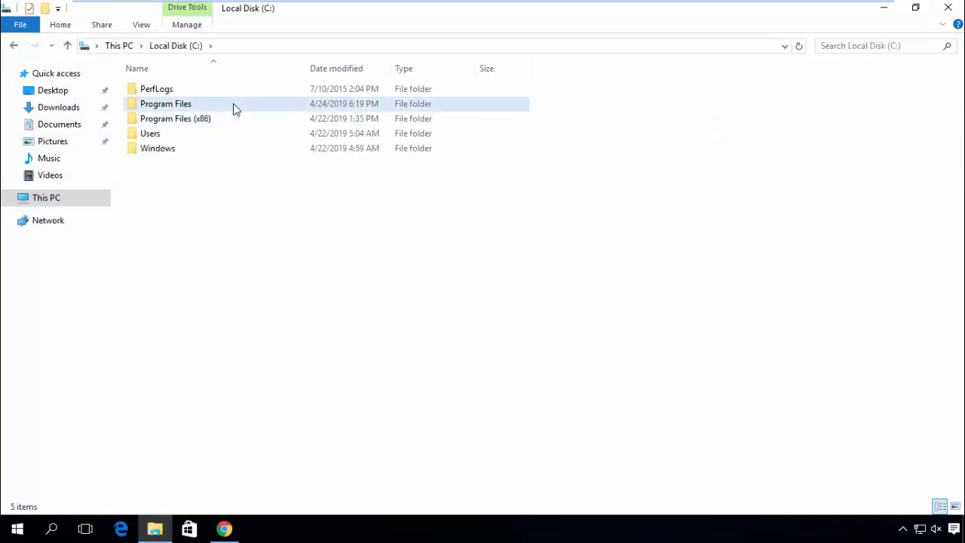
double_click(236, 109)
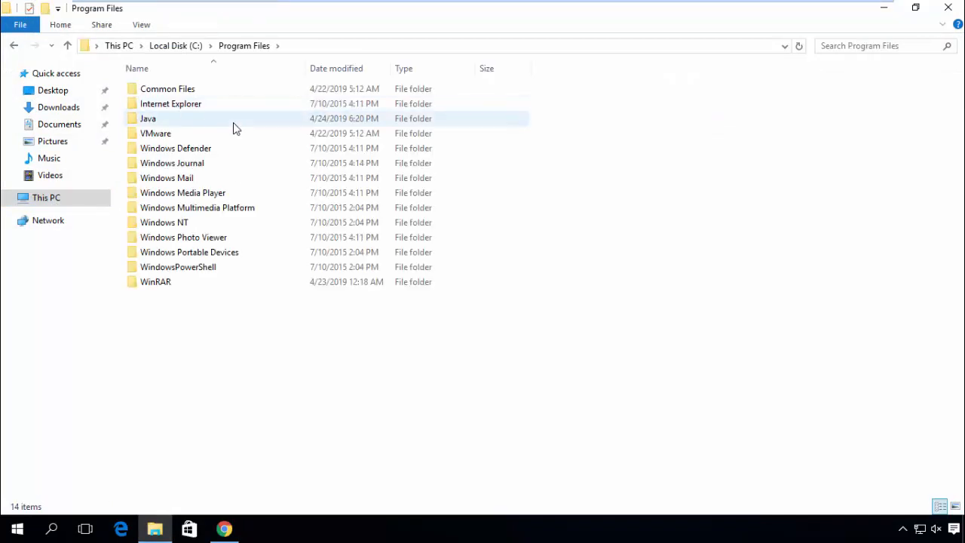
double_click(234, 122)
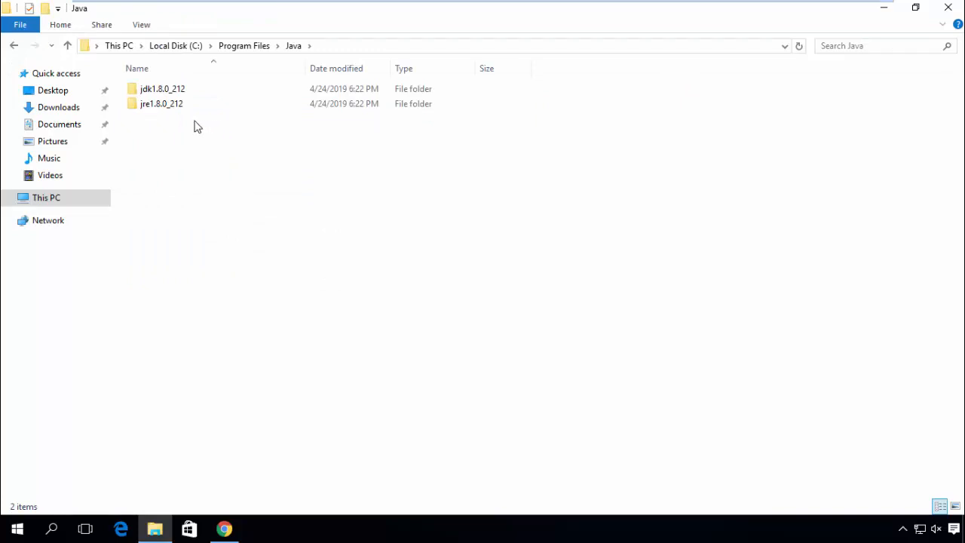
double_click(200, 95)
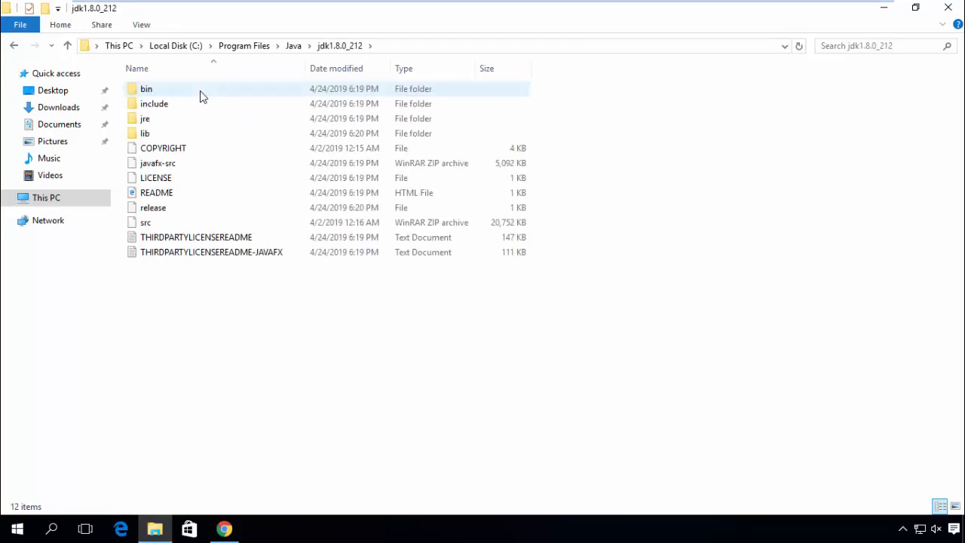
double_click(200, 94)
scroll(751, 276, "down", 8)
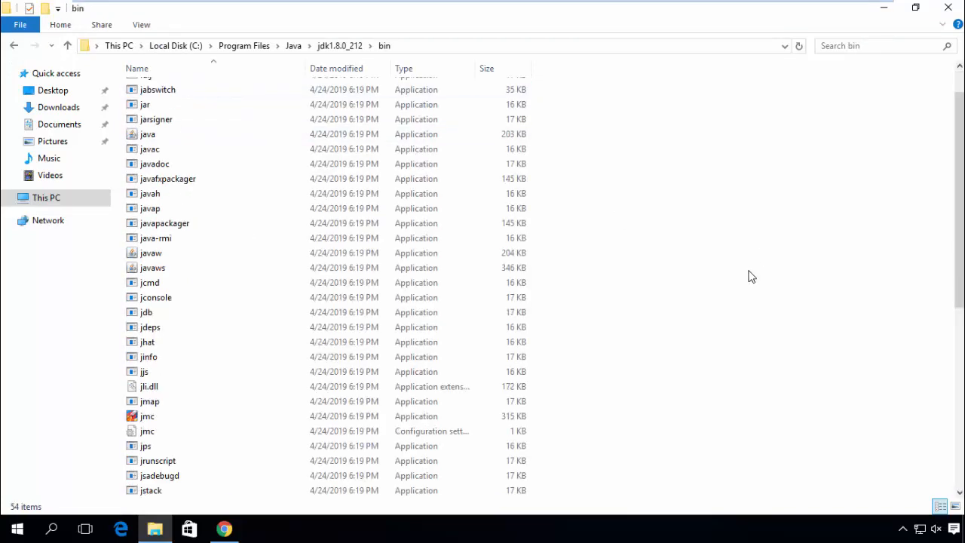
scroll(751, 277, "up", 8)
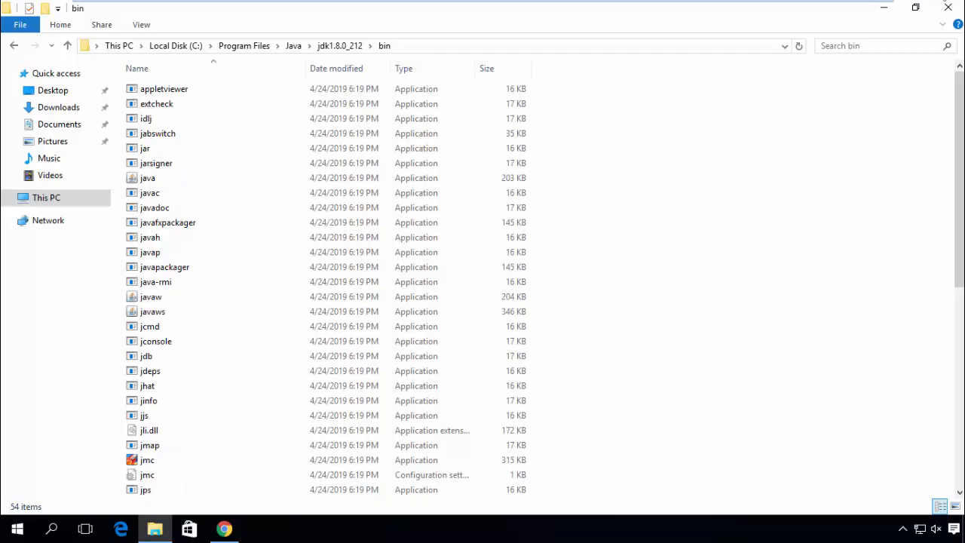
left_click(884, 9)
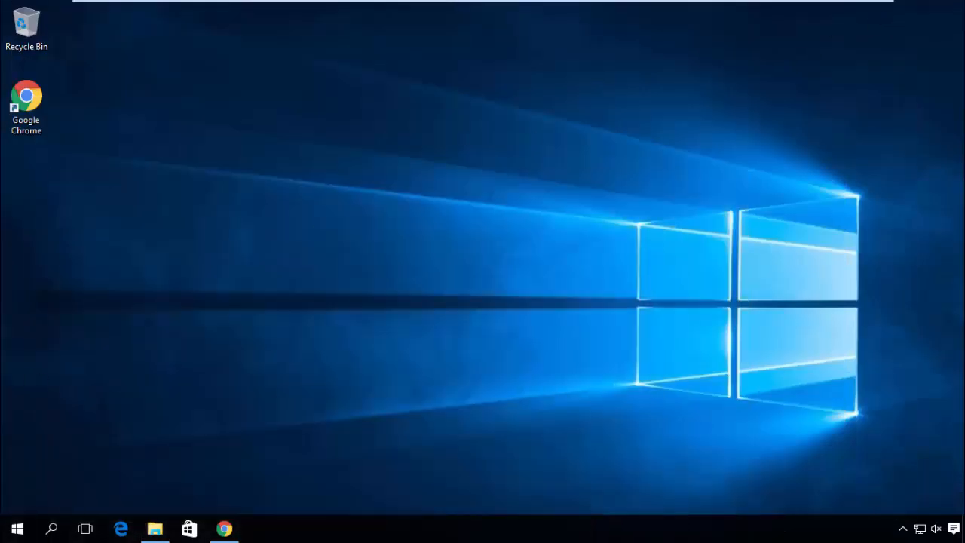
Step: Open Command Prompt and run javac to check whether the Java compiler is reachable
key("super")
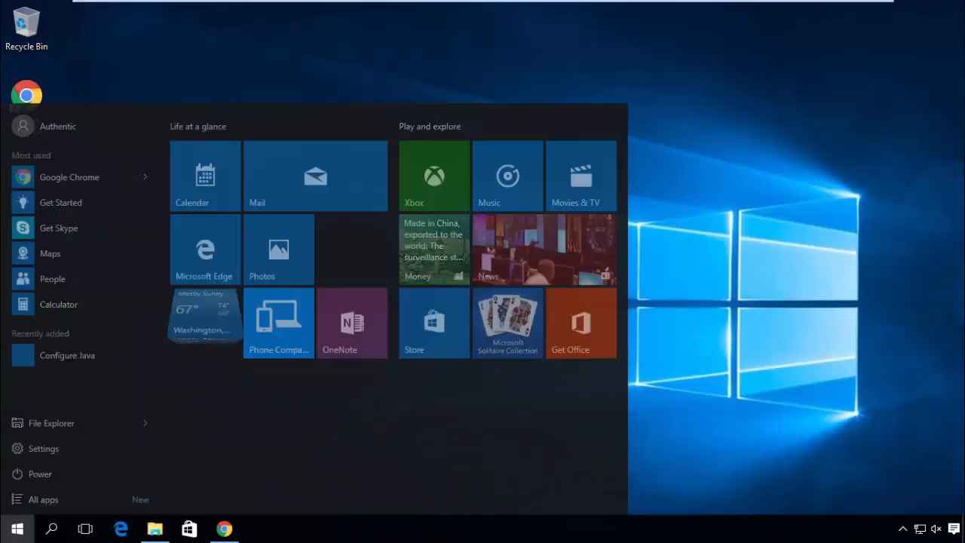
type("cmd")
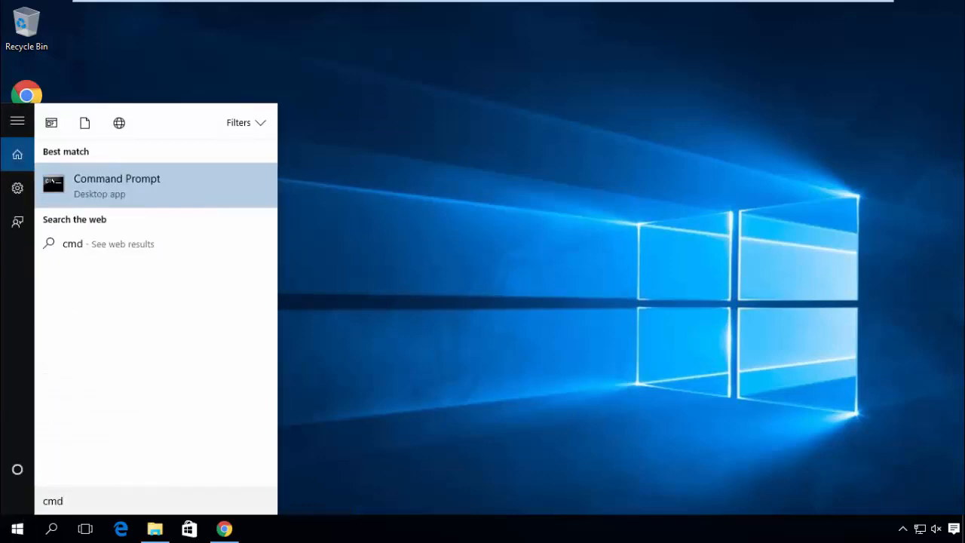
key("Return")
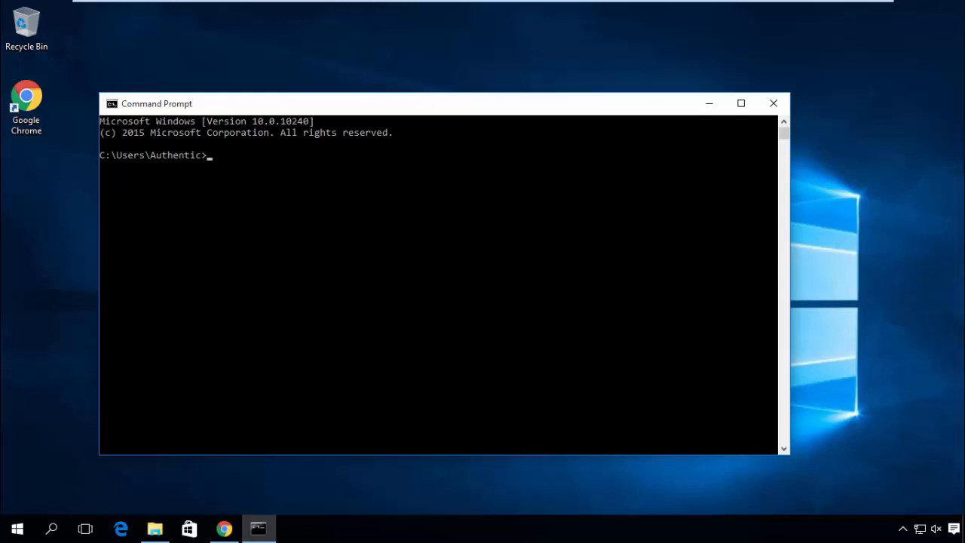
type("avac")
key("Return")
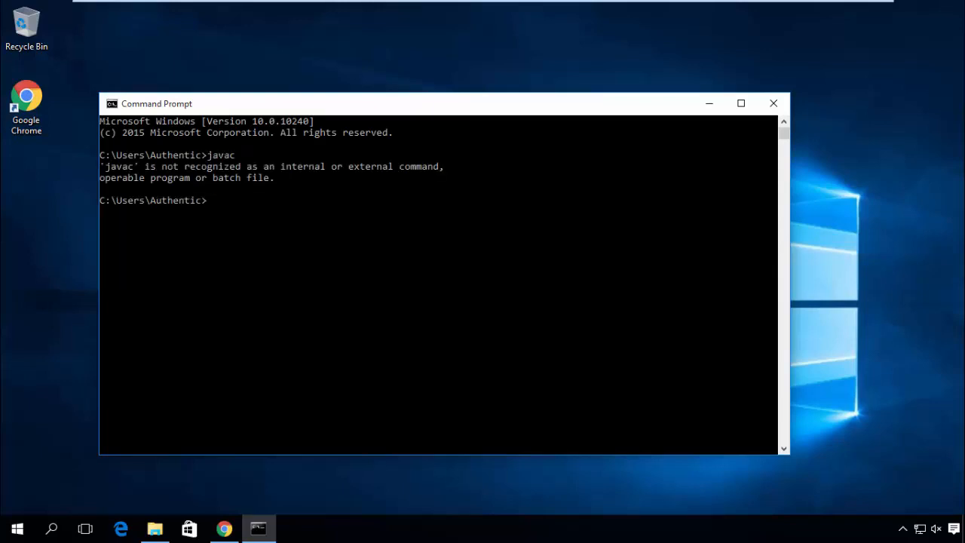
Step: Check the installed Java version with java -version and run javac again
type("java -version")
key("Return")
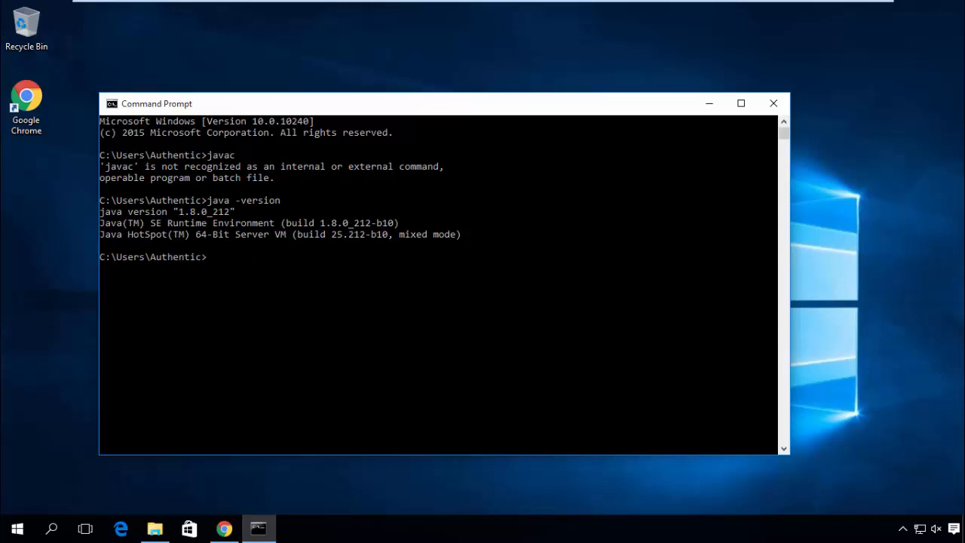
key("Up")
key("Up")
key("Return")
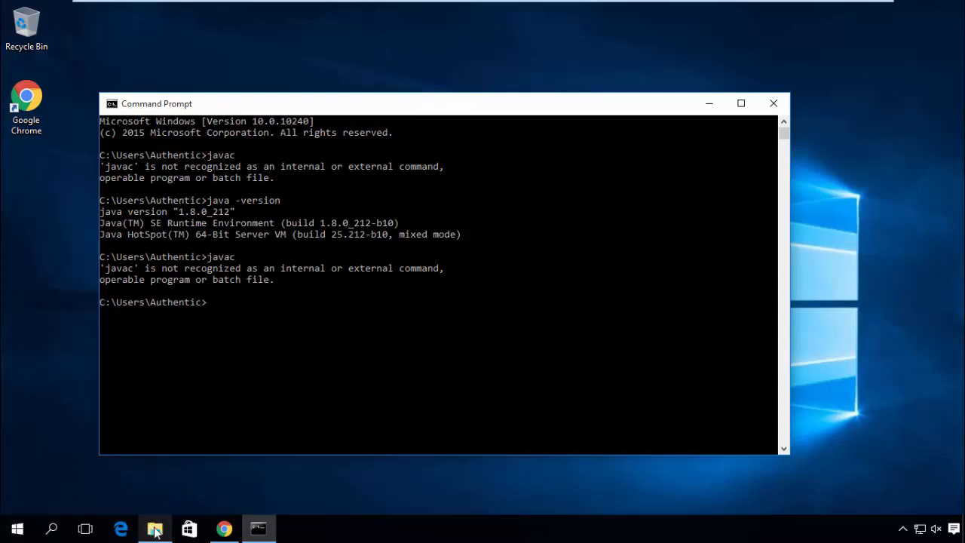
Step: Find the System control panel page through a Windows search for "System" and open its advanced system settings
left_click(17, 529)
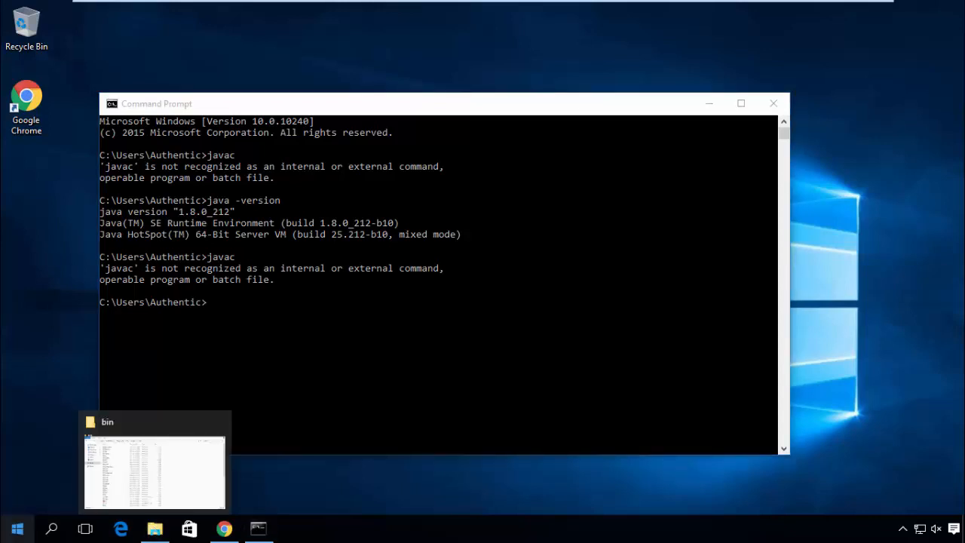
type("System")
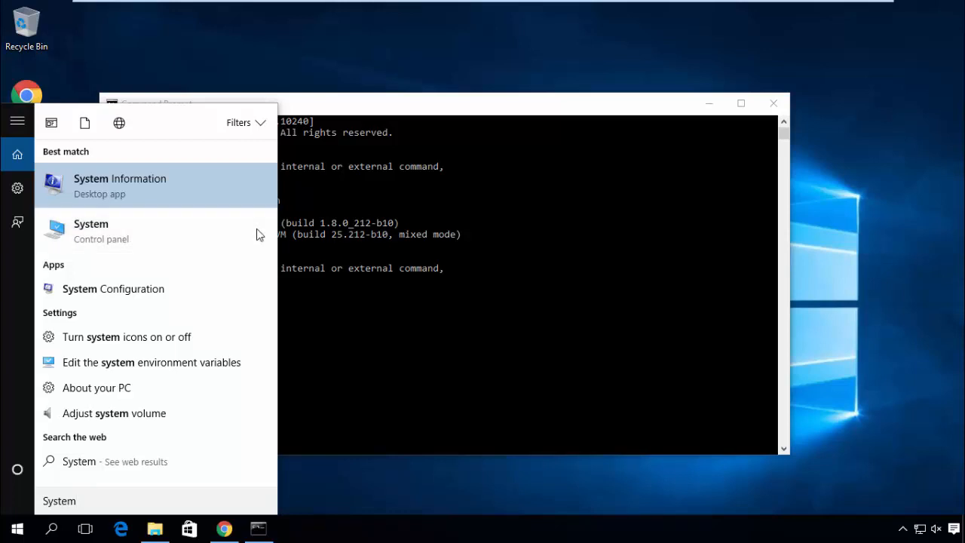
key("Escape")
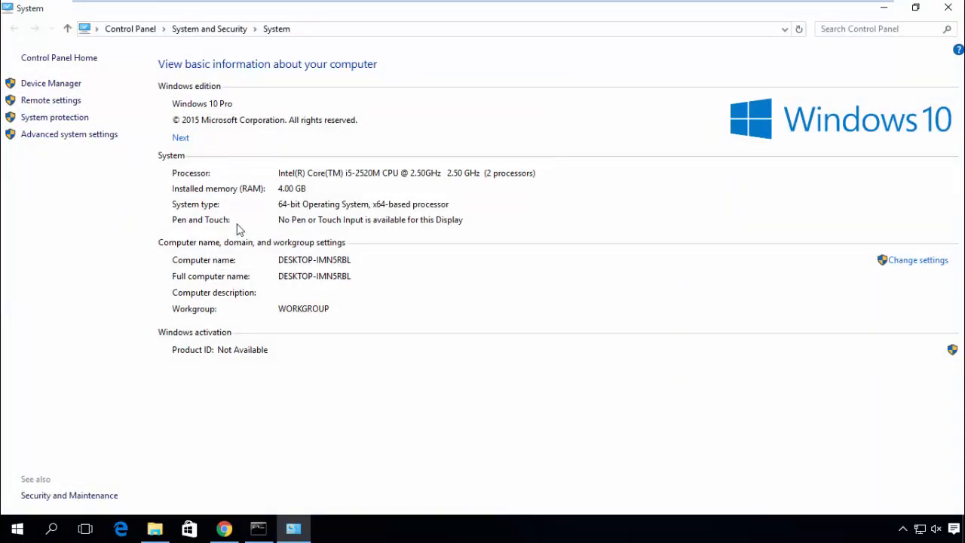
left_click(85, 135)
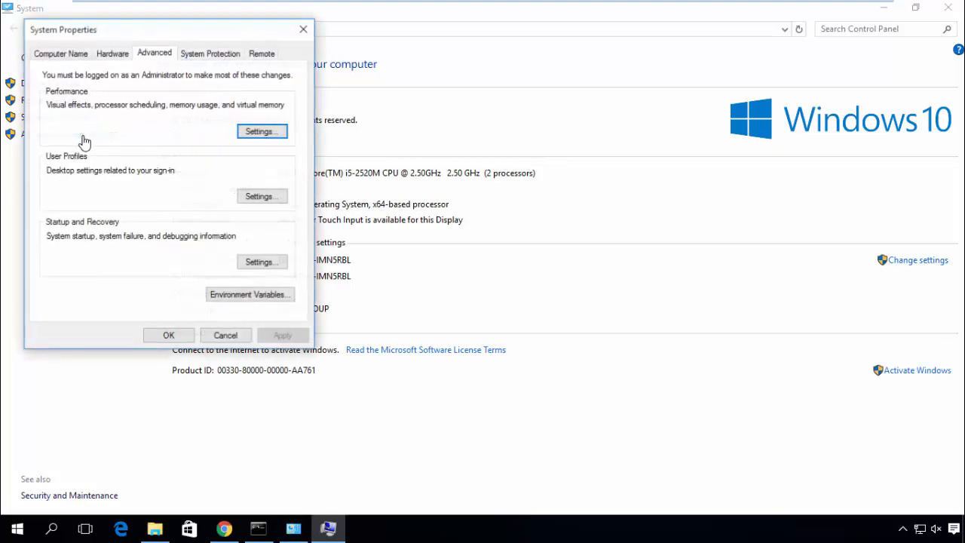
Step: Open the system variable Path for editing in the environment variables settings
left_click(232, 294)
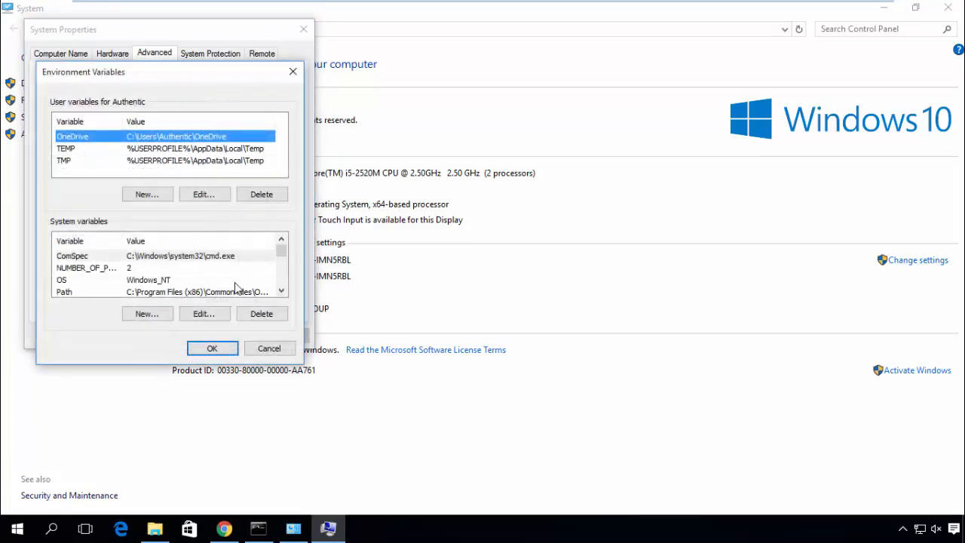
left_click(215, 294)
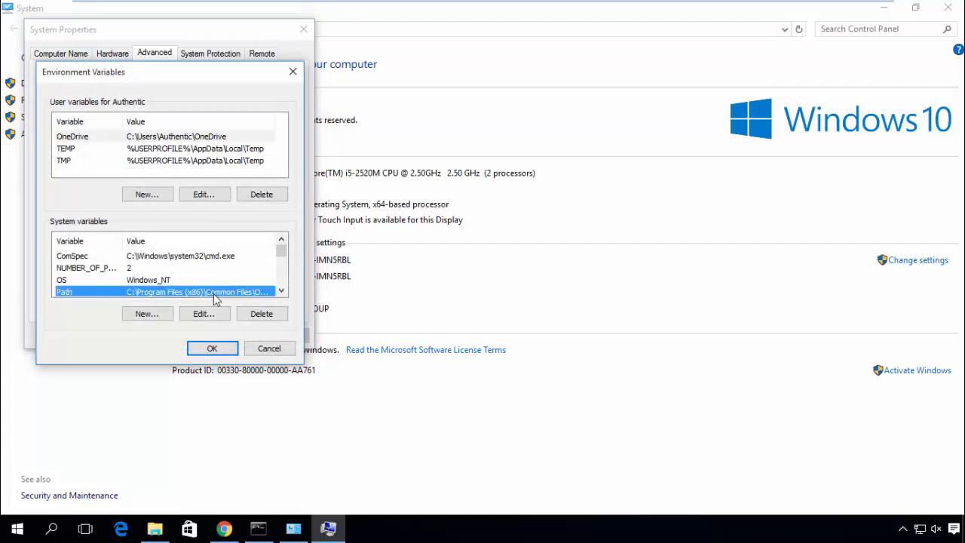
left_click(205, 314)
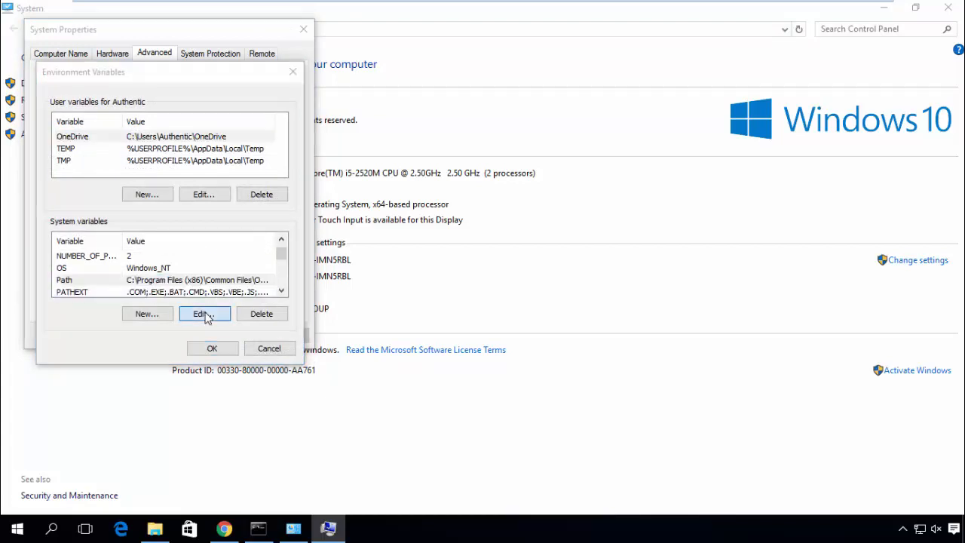
left_click(374, 164)
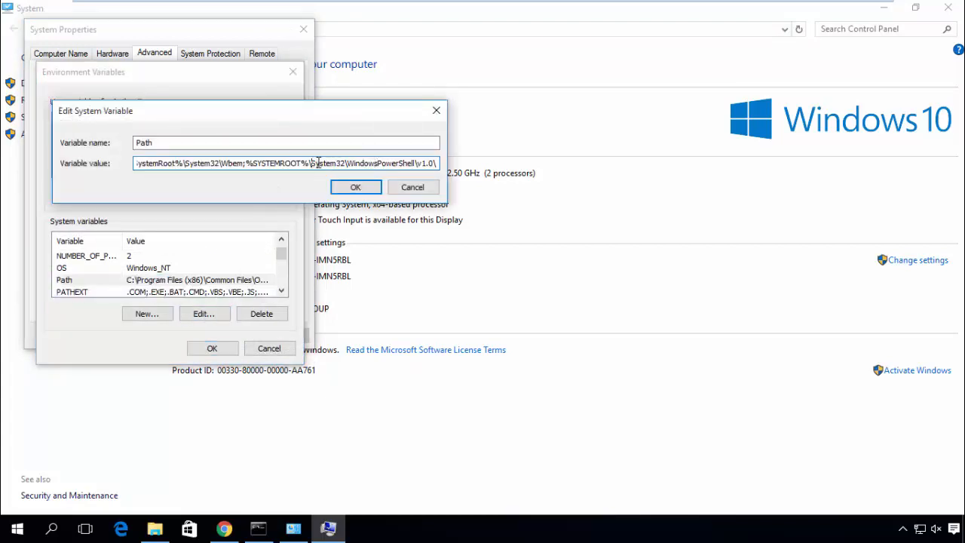
left_click_drag(312, 164, 575, 160)
left_click(391, 163)
Step: Switch to File Explorer, copy the folder path C:\Program Files\Java\jdk1.8.0_212\bin, and minimize the window
left_click(155, 528)
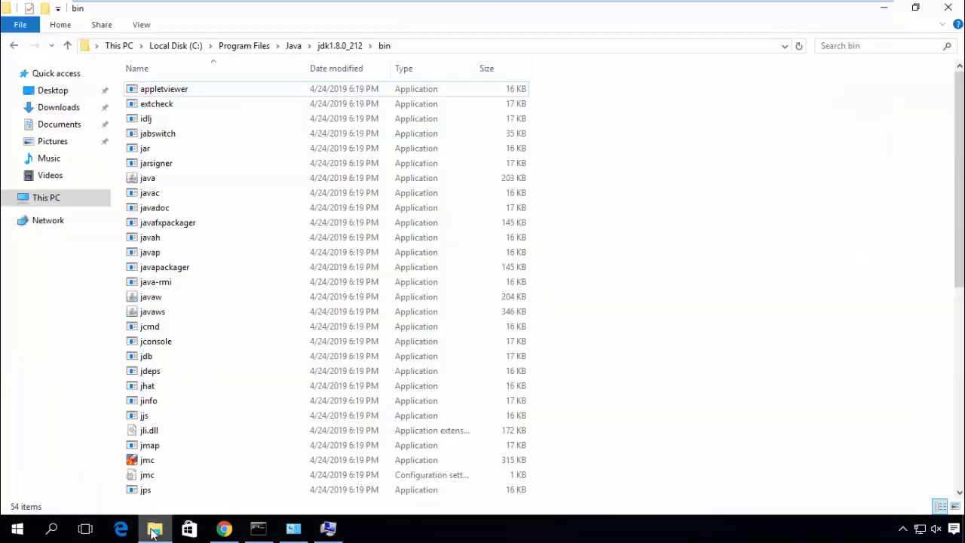
left_click(435, 47)
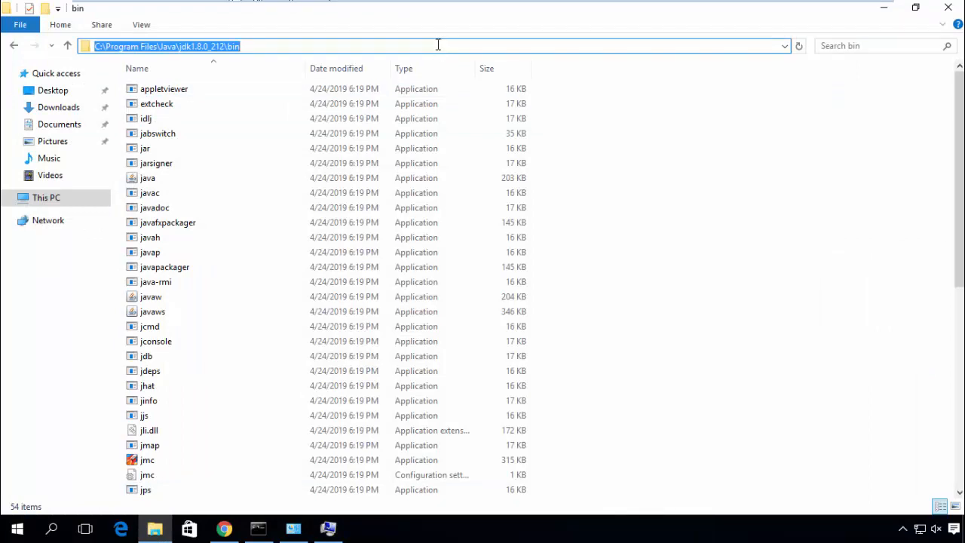
right_click(438, 47)
left_click(475, 90)
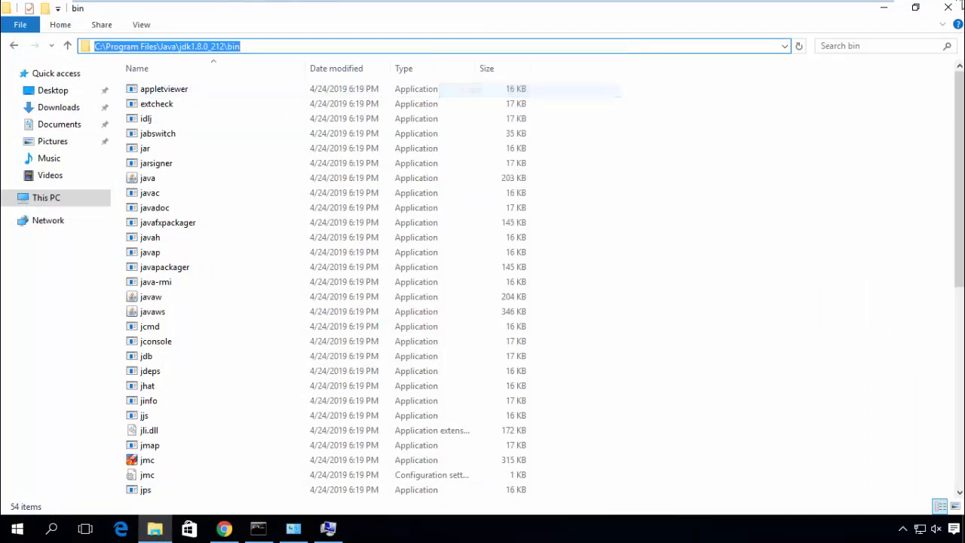
left_click(883, 15)
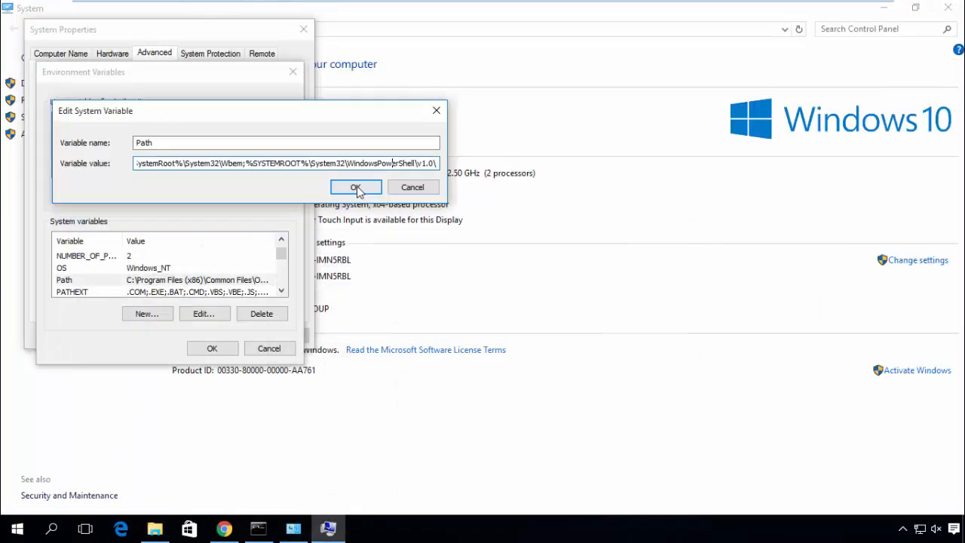
Step: Append ;C:\Program Files\Java\jdk1.8.0_212\bin to the end of the Path value, save the environment variables, and close the system settings
left_click(424, 163)
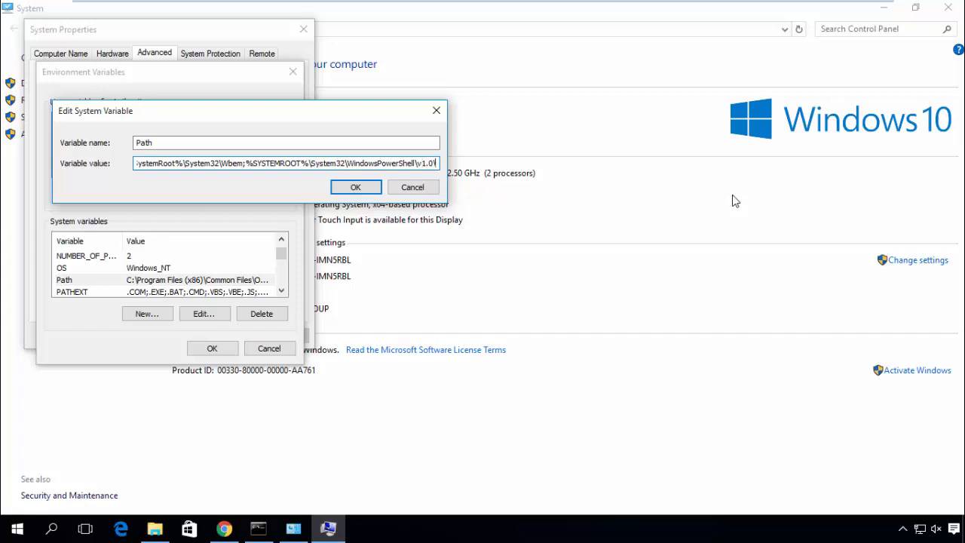
type(";")
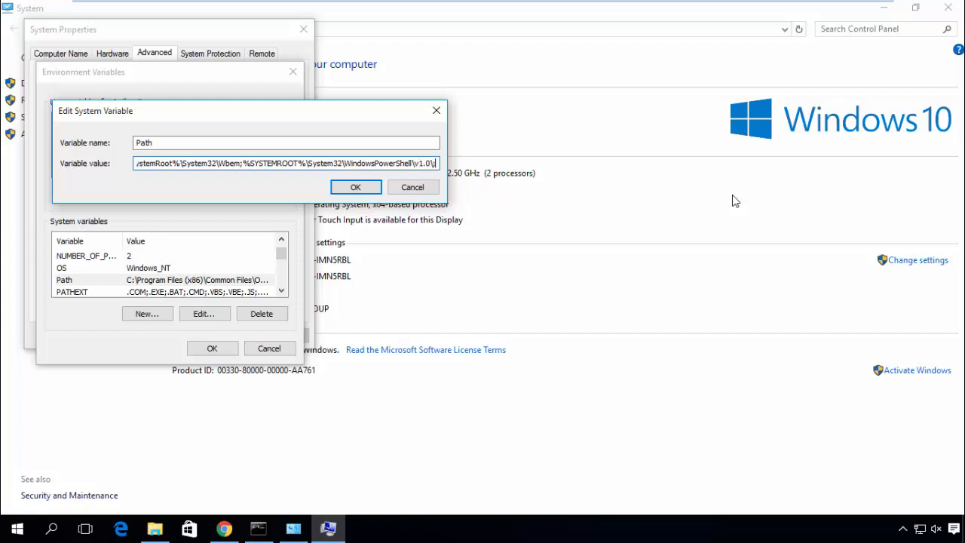
key("ctrl+v")
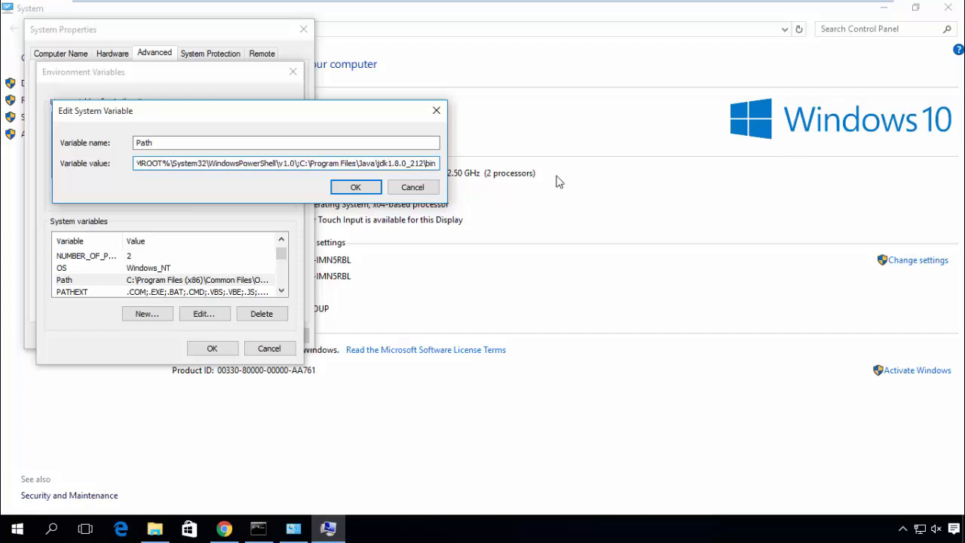
left_click(357, 190)
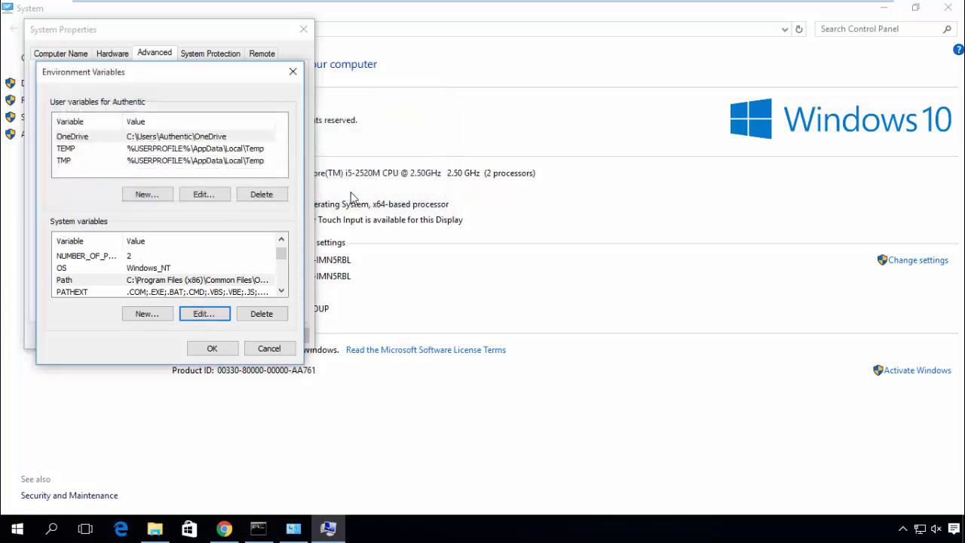
left_click(208, 351)
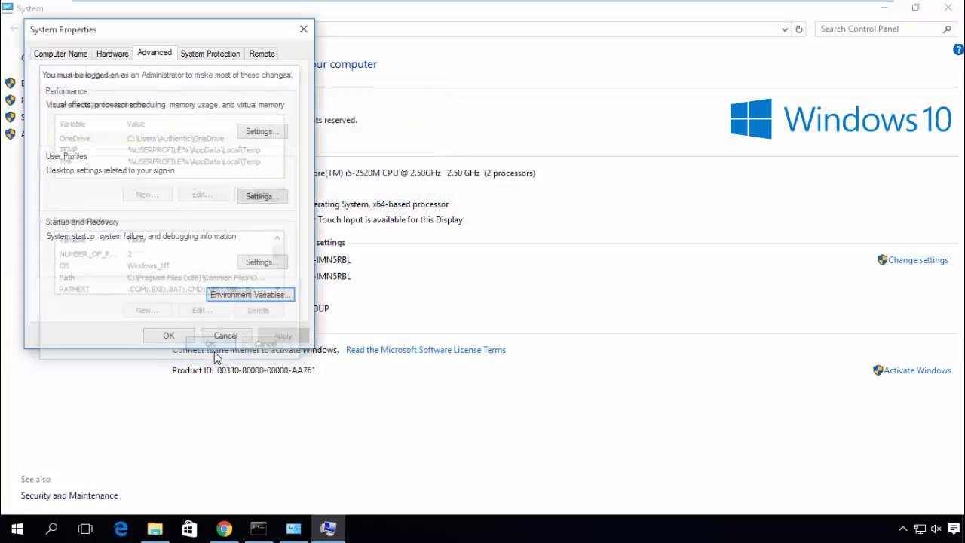
left_click(170, 337)
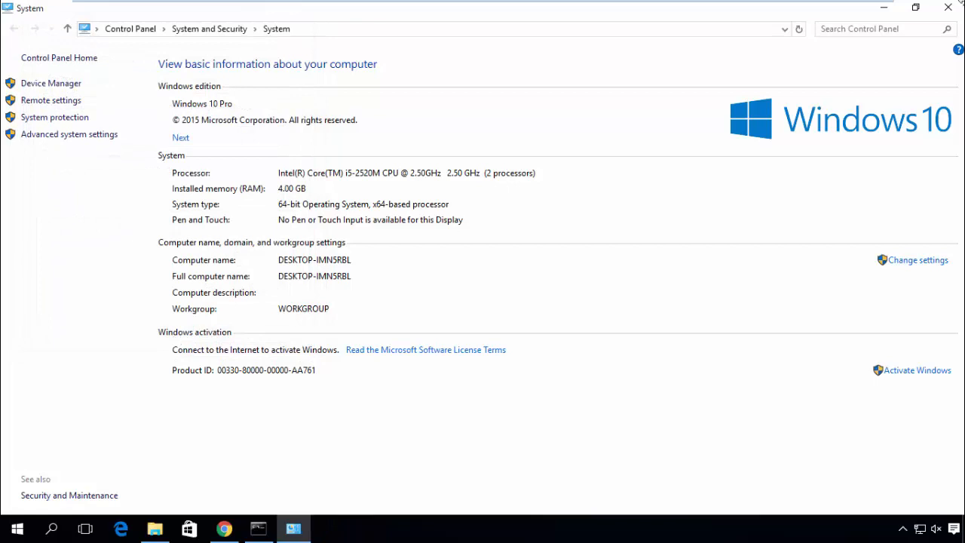
left_click(945, 9)
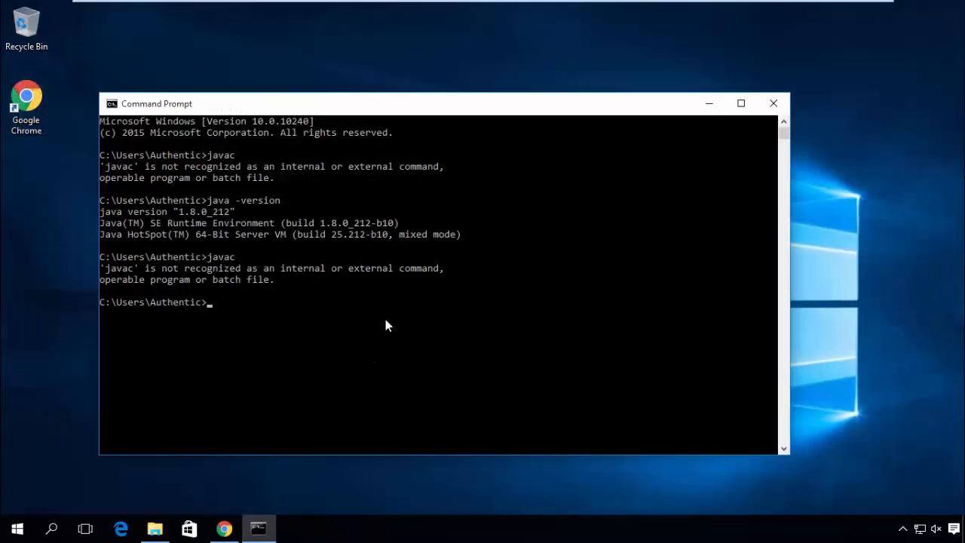
Step: Close the old Command Prompt, open a fresh one through a search for cmd, and run javac
left_click(774, 103)
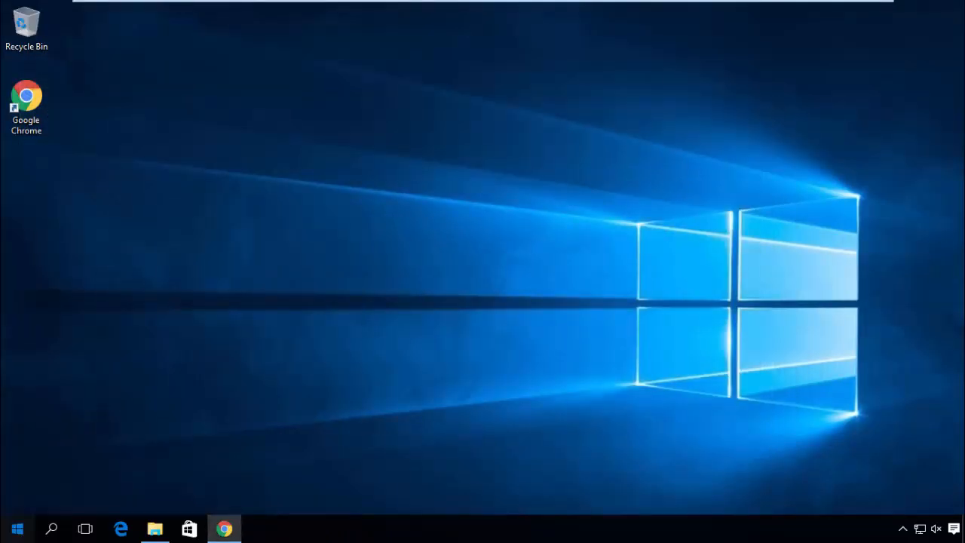
key("super")
type("cm")
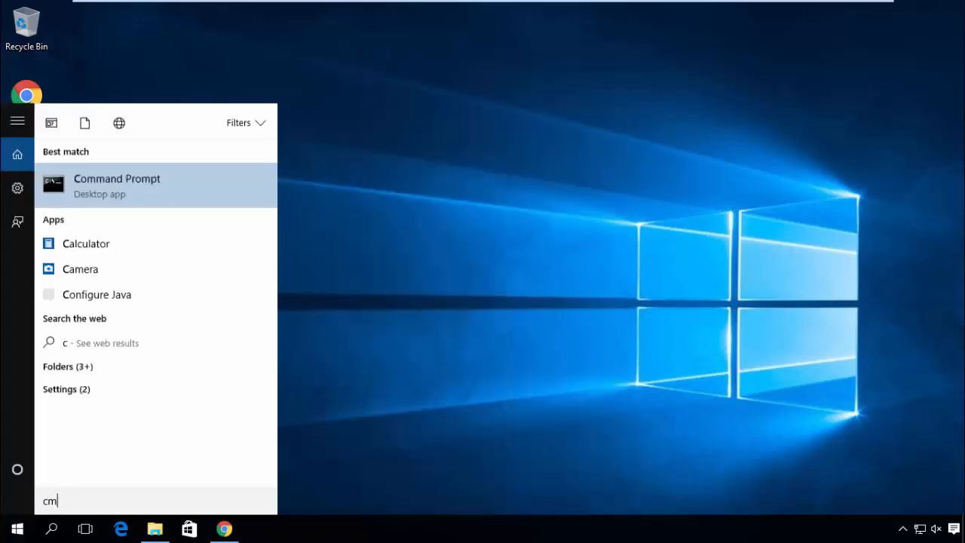
type("d")
key("Return")
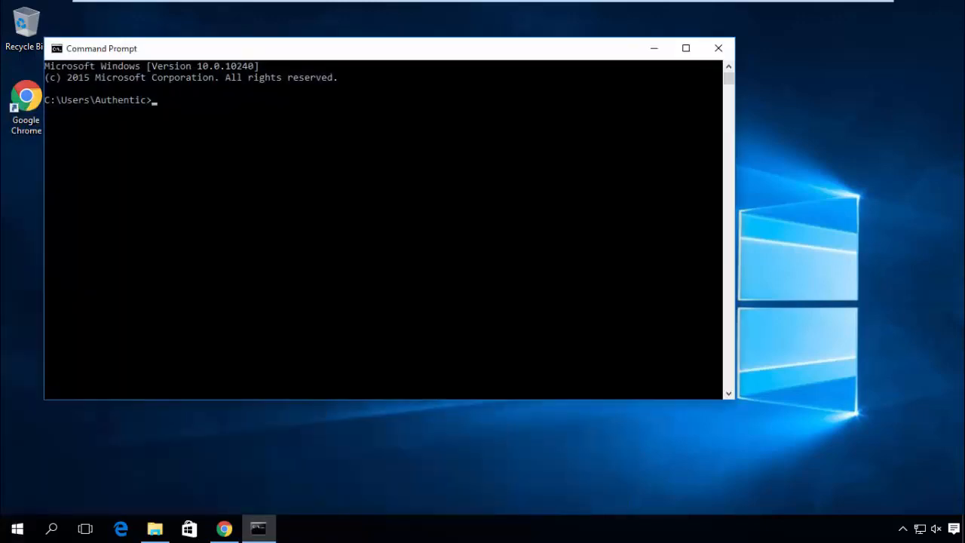
type("javac")
key("Return")
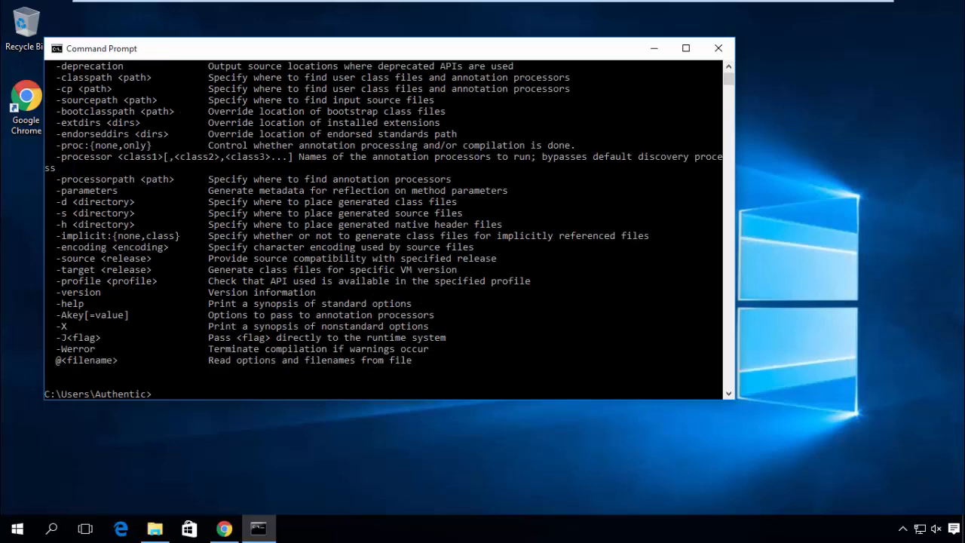
Step: Maximize the Command Prompt window and review the full javac output
left_click(687, 47)
scroll(772, 245, "up", 2)
scroll(773, 246, "down", 5)
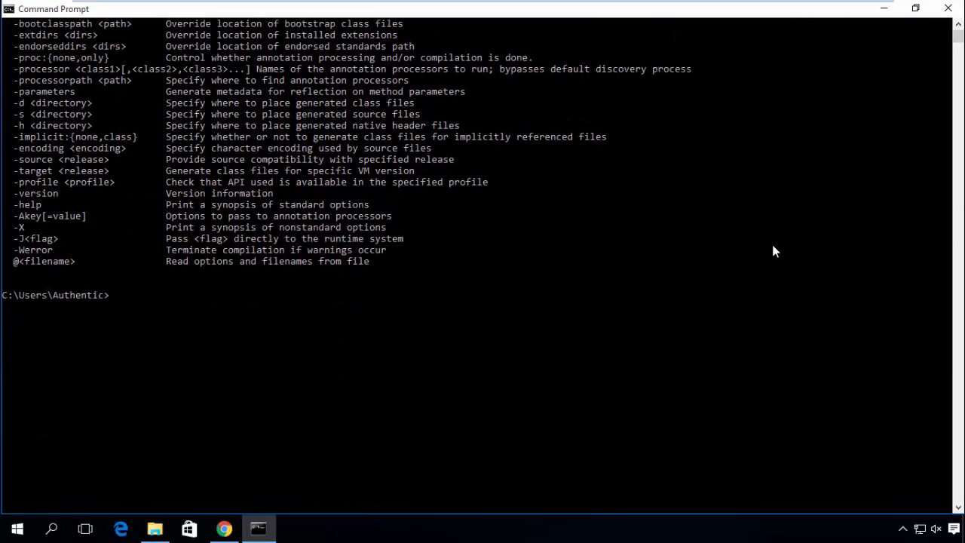
scroll(773, 246, "up", 5)
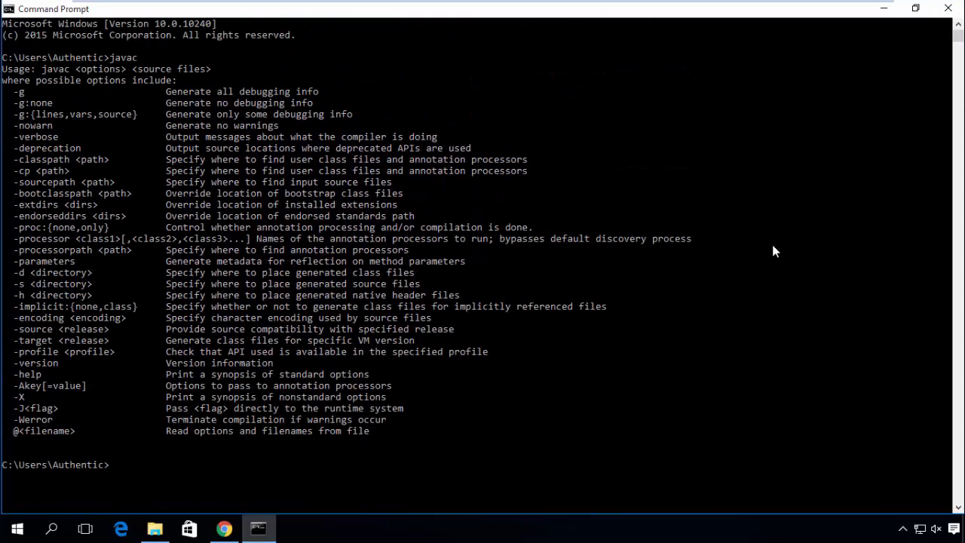